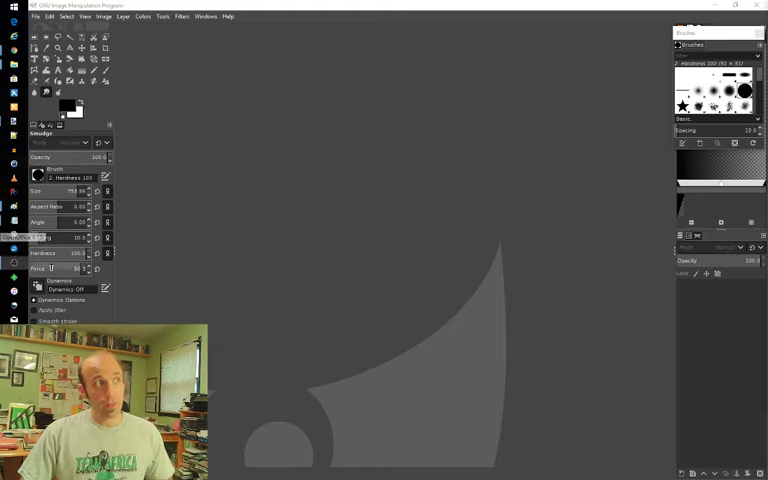
- Show the saved GIMP error screenshot in Paint over GIMP, then put it away
{"action": "mouse_move", "coordinate": [14, 205]}
{"action": "left_click", "coordinate": [44, 100]}
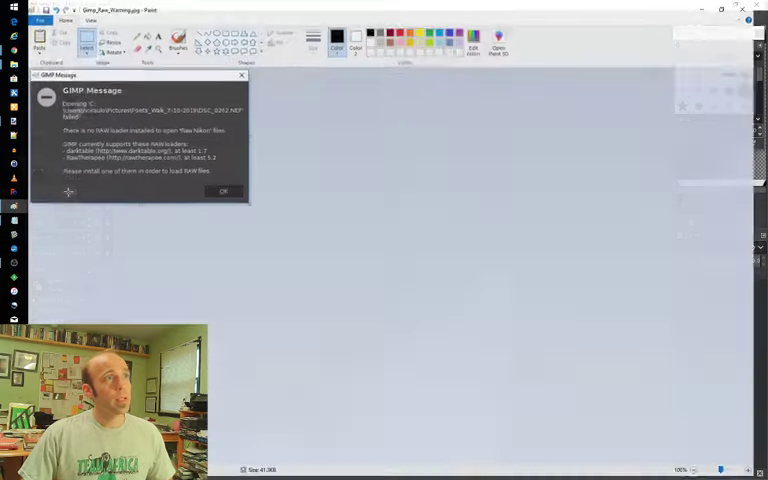
{"action": "left_click_drag", "start_coordinate": [260, 9], "coordinate": [463, 129]}
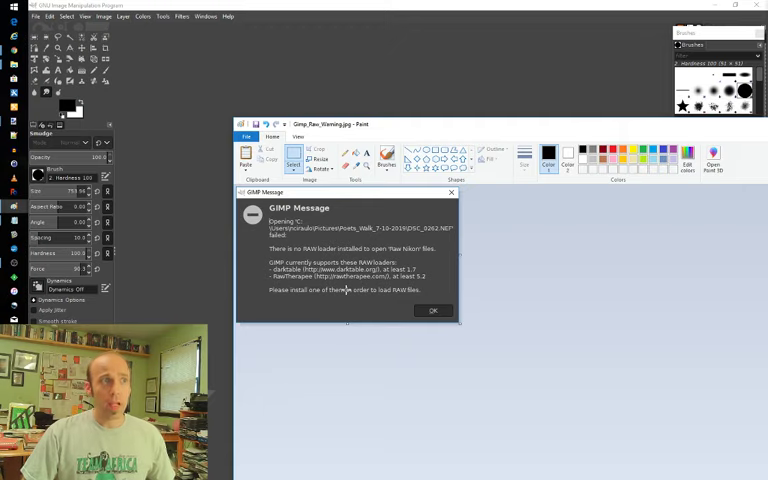
{"action": "left_click_drag", "start_coordinate": [562, 131], "coordinate": [402, 128]}
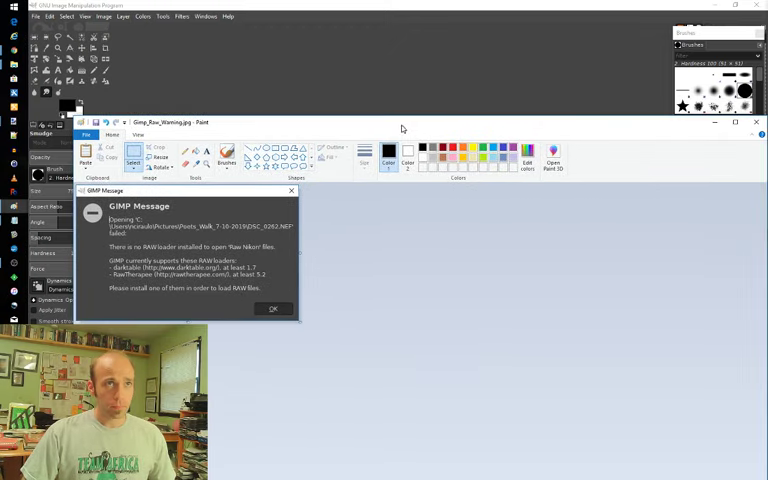
{"action": "left_click", "coordinate": [722, 124]}
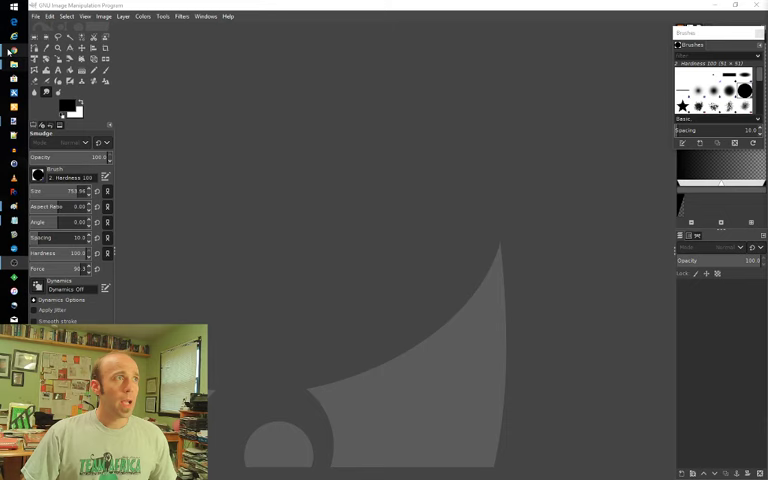
- Review the darktable install page and the RawTherapee downloads page in the browser
{"action": "mouse_move", "coordinate": [13, 49]}
{"action": "left_click", "coordinate": [40, 120]}
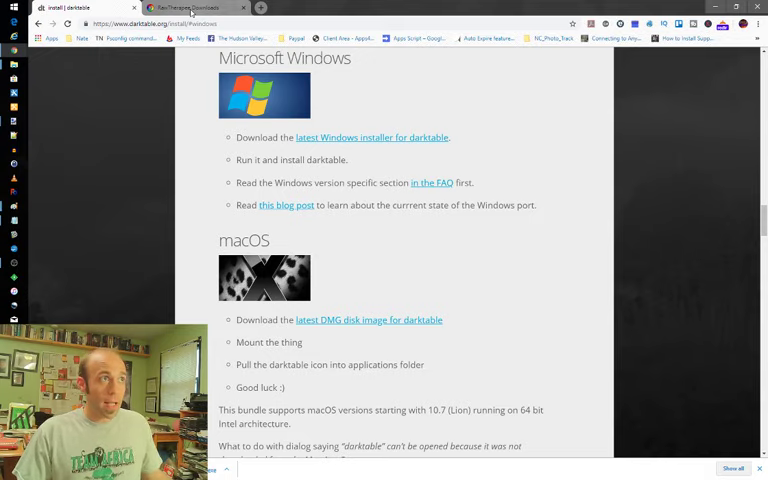
{"action": "left_click", "coordinate": [191, 10]}
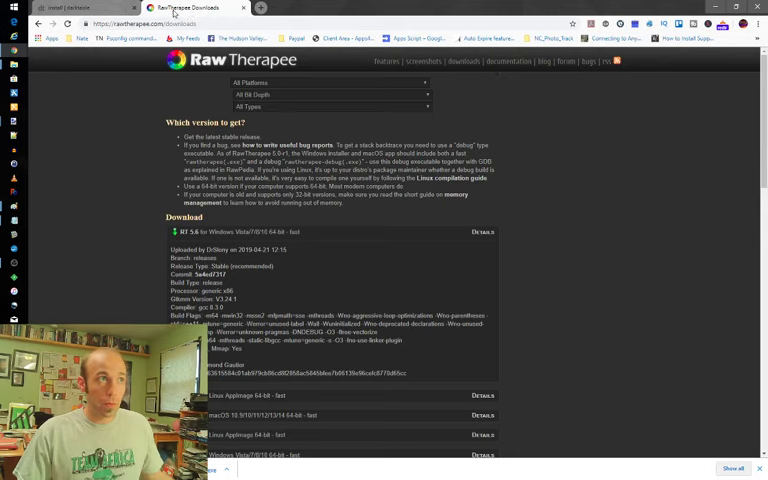
{"action": "left_click", "coordinate": [111, 9]}
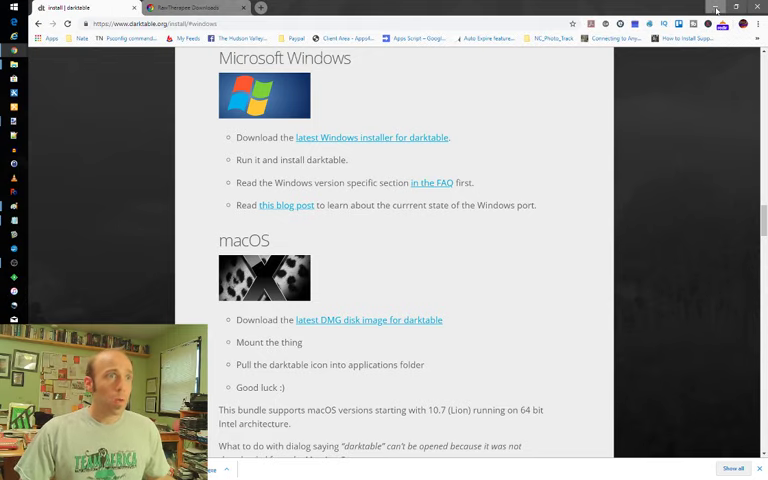
{"action": "left_click", "coordinate": [716, 7]}
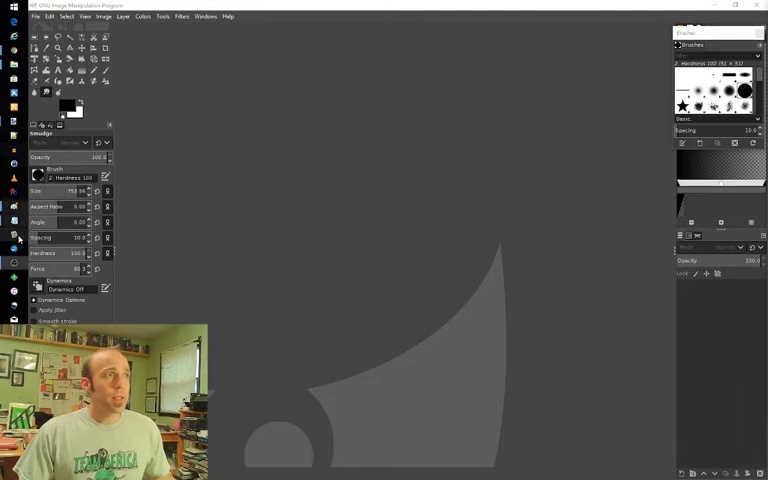
- Show the darktable_install_options.jpg setup screenshot in a Paint window positioned over GIMP
{"action": "mouse_move", "coordinate": [13, 205]}
{"action": "left_click", "coordinate": [75, 245]}
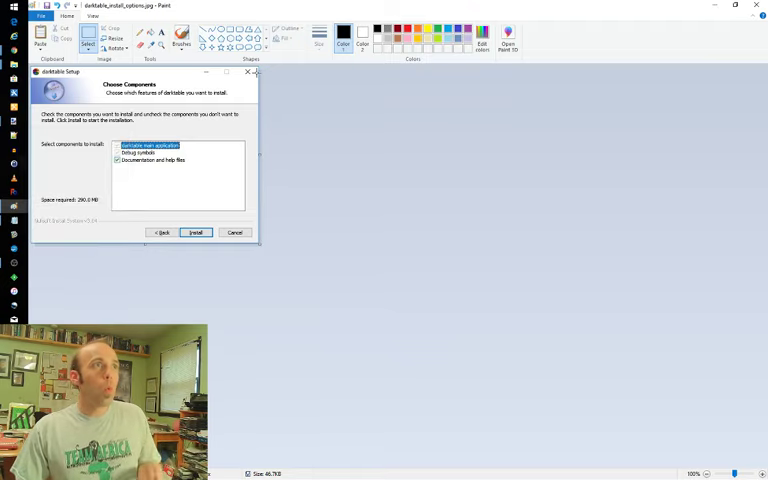
{"action": "left_click_drag", "start_coordinate": [293, 5], "coordinate": [473, 203]}
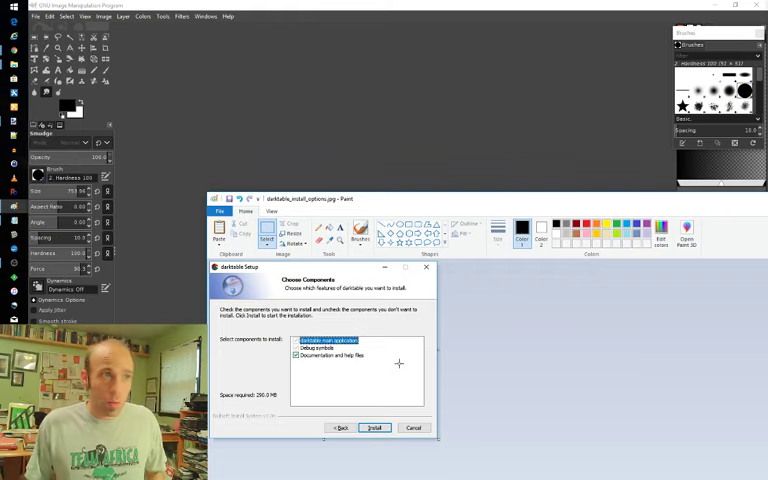
{"action": "left_click_drag", "start_coordinate": [602, 212], "coordinate": [668, 142]}
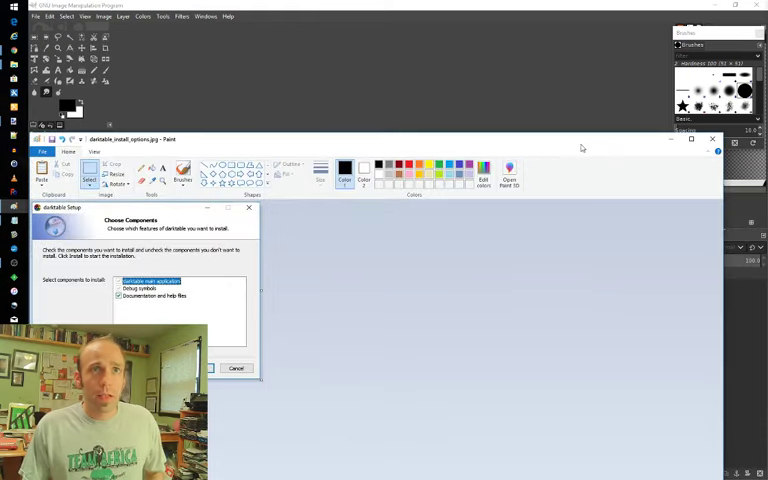
- Put the screenshot away and close darktable so DSC_0209.NEF is handed to GIMP
{"action": "left_click", "coordinate": [669, 142]}
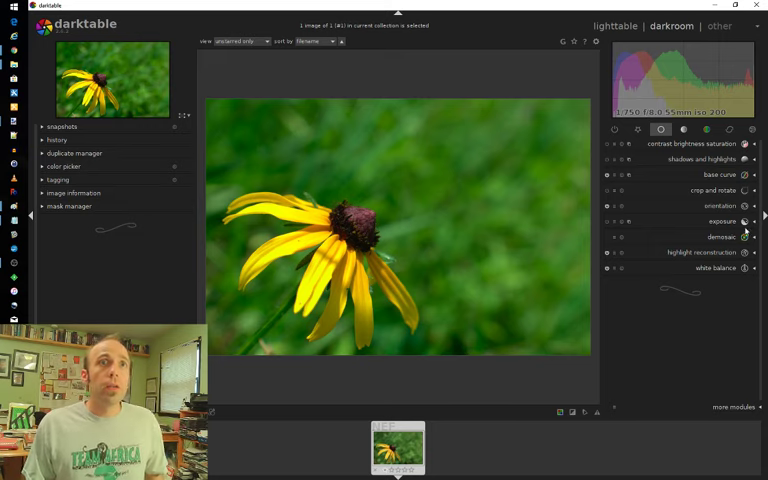
{"action": "mouse_move", "coordinate": [683, 80]}
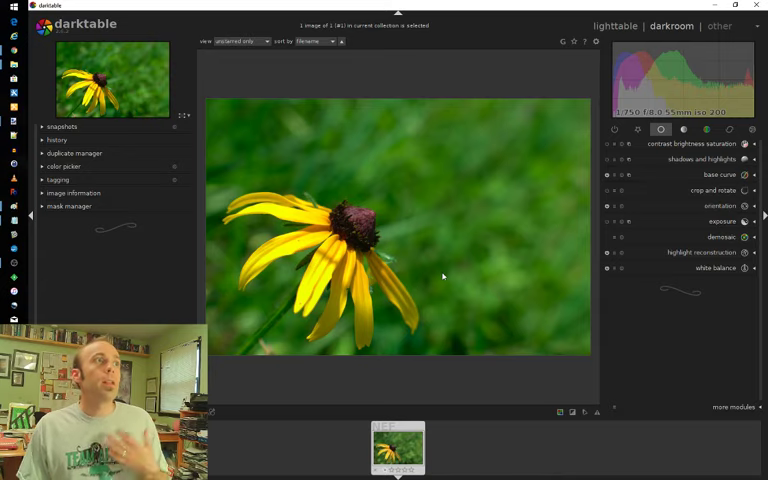
{"action": "left_click", "coordinate": [757, 6]}
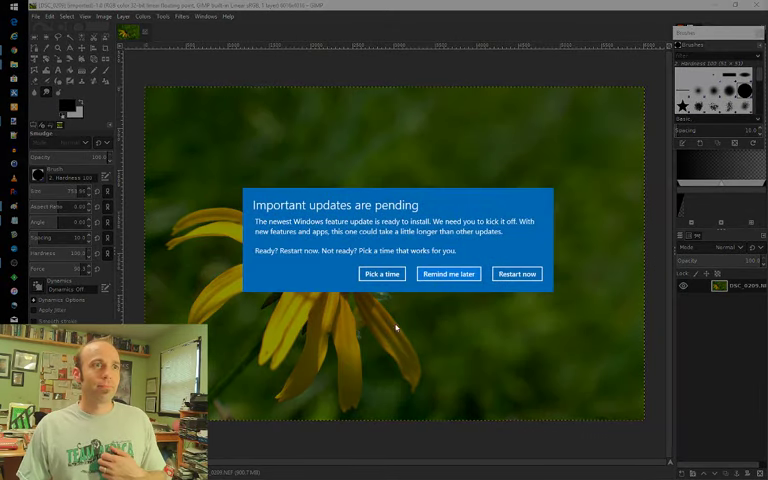
- Dismiss the Windows update notice with Remind me later while GIMP imports the RAW photo
{"action": "left_click", "coordinate": [448, 274]}
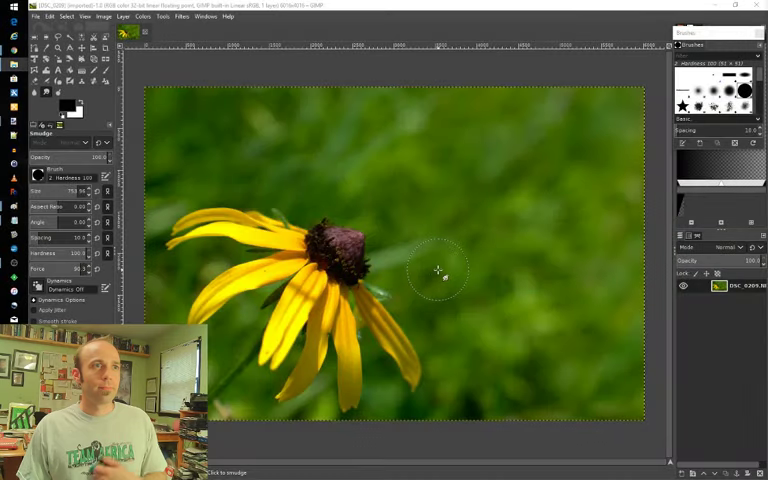